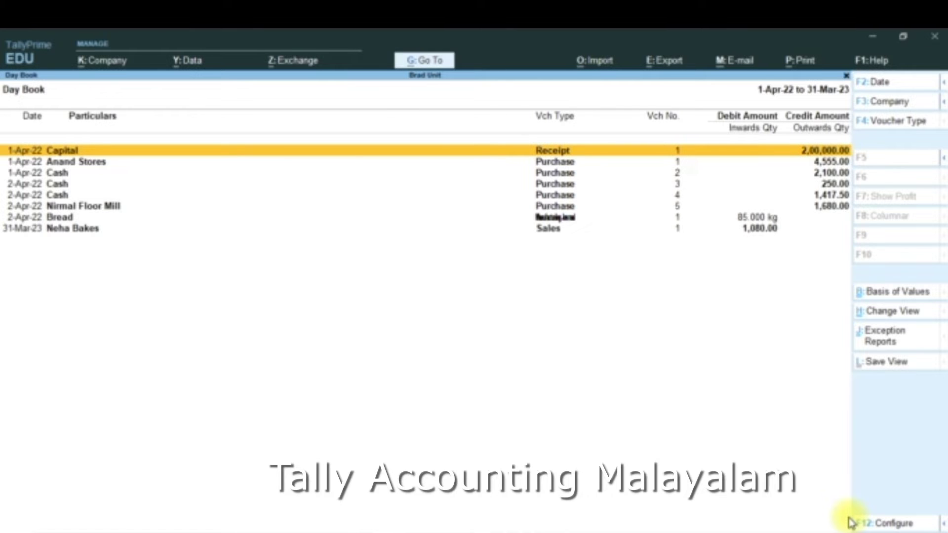
Leave the Day Book, open a new receipt voucher and set its date to 1-4, without recording an entry
{"action": "key", "text": "Escape"}
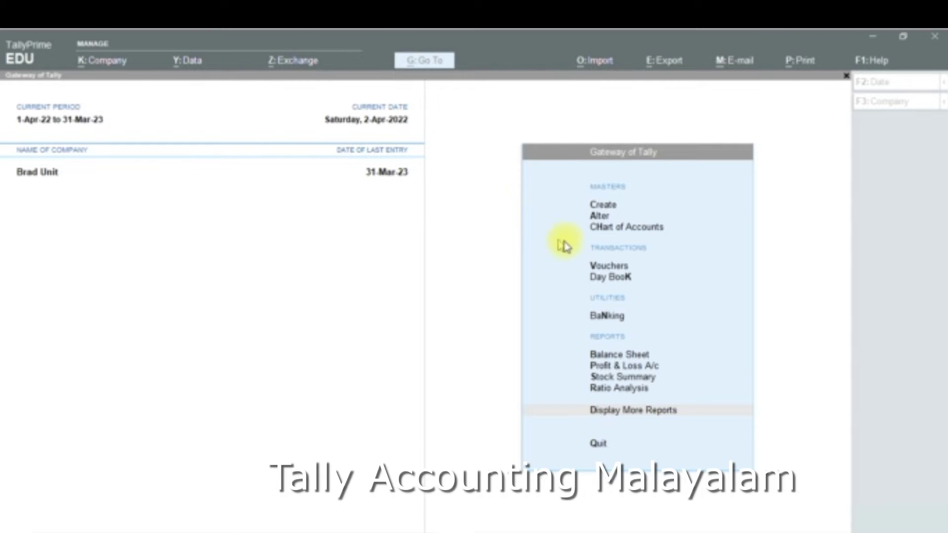
{"action": "left_click", "coordinate": [606, 268]}
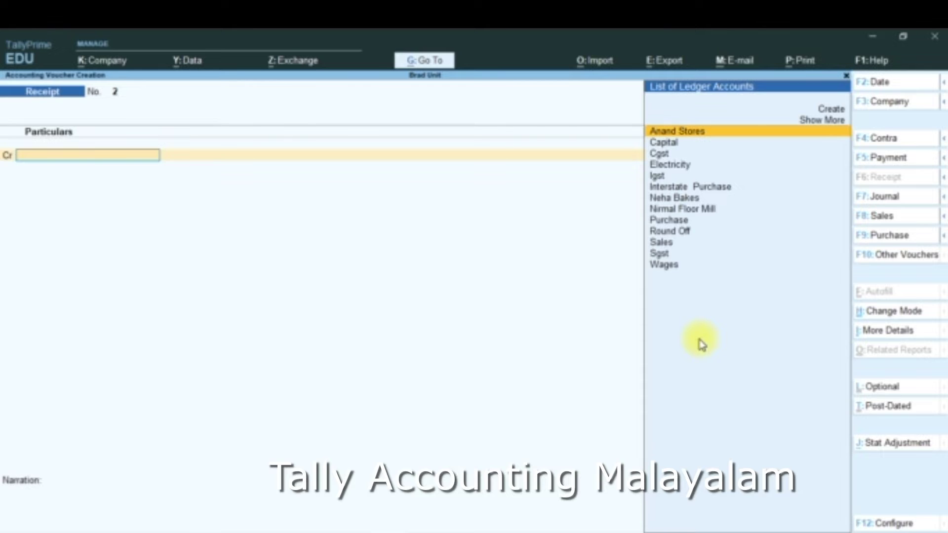
{"action": "key", "text": "F2"}
{"action": "type", "text": "1-4"}
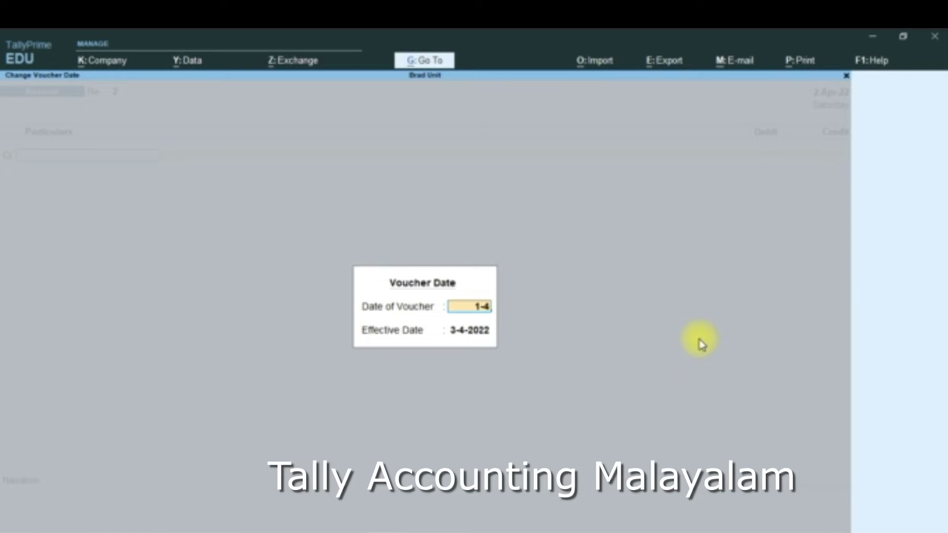
{"action": "key", "text": "Return"}
{"action": "key", "text": "Return"}
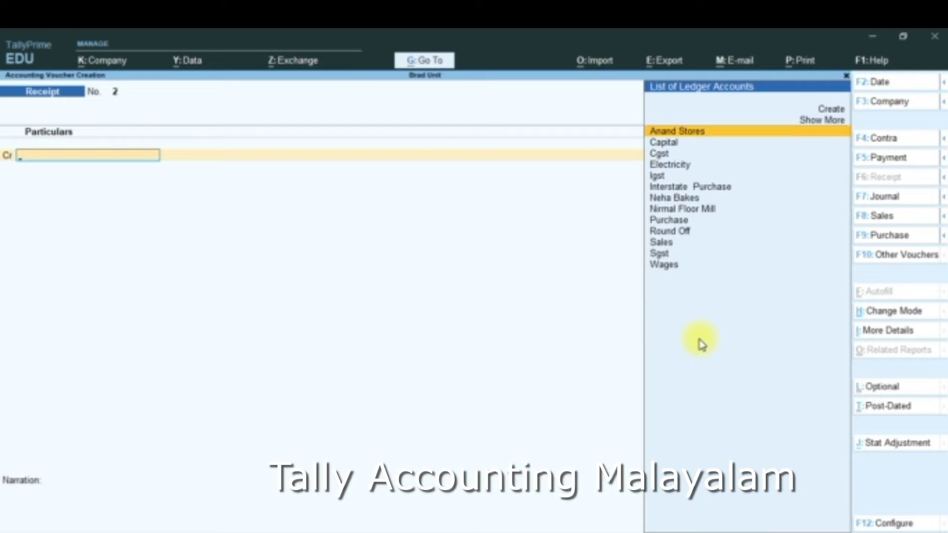
{"action": "key", "text": "Escape"}
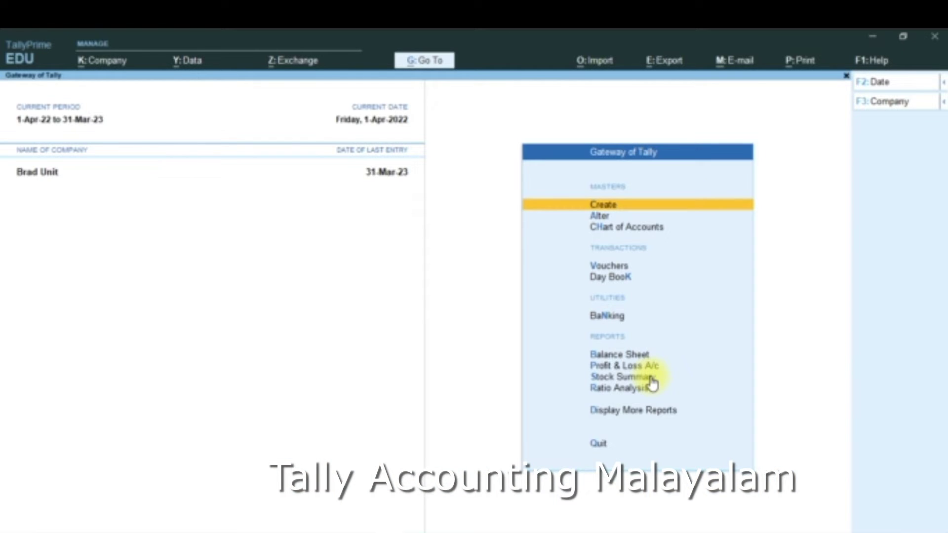
Try to set a new receipt voucher's date to 1-4-2023, and return to the Gateway of Tally
{"action": "key", "text": "v"}
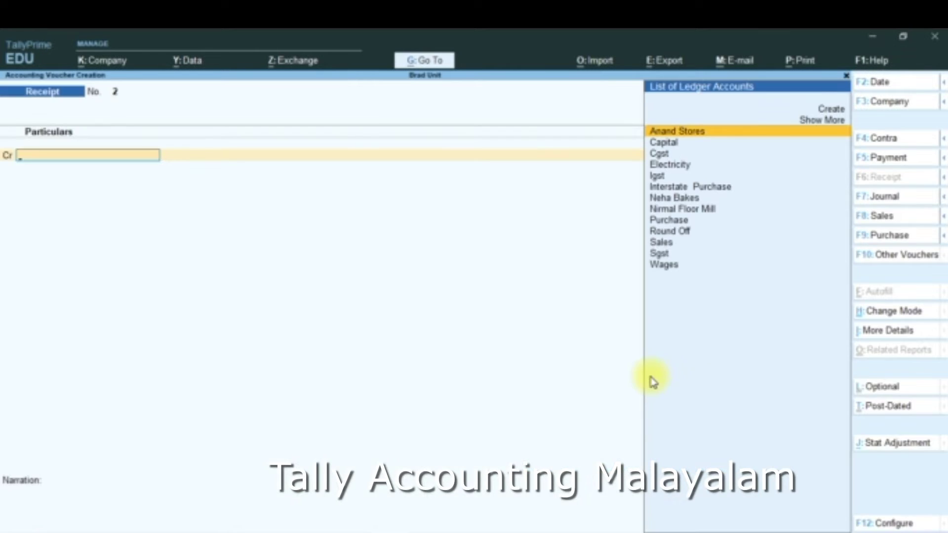
{"action": "key", "text": "F2"}
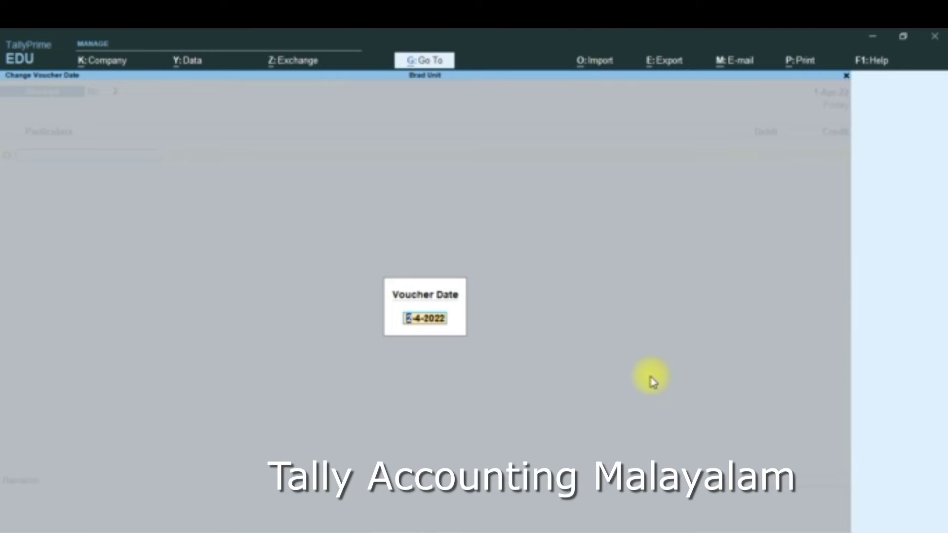
{"action": "type", "text": "1-4-2023"}
{"action": "key", "text": "Return"}
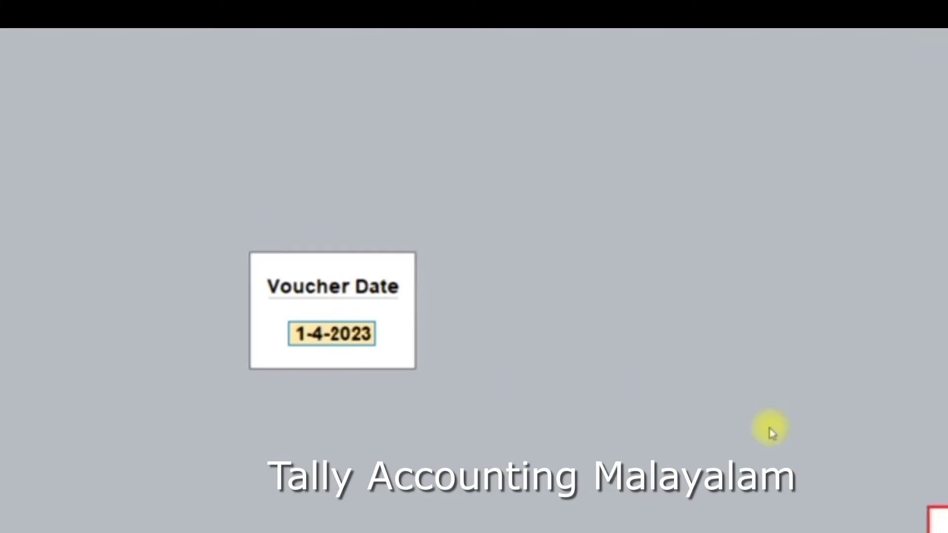
{"action": "key", "text": "Return"}
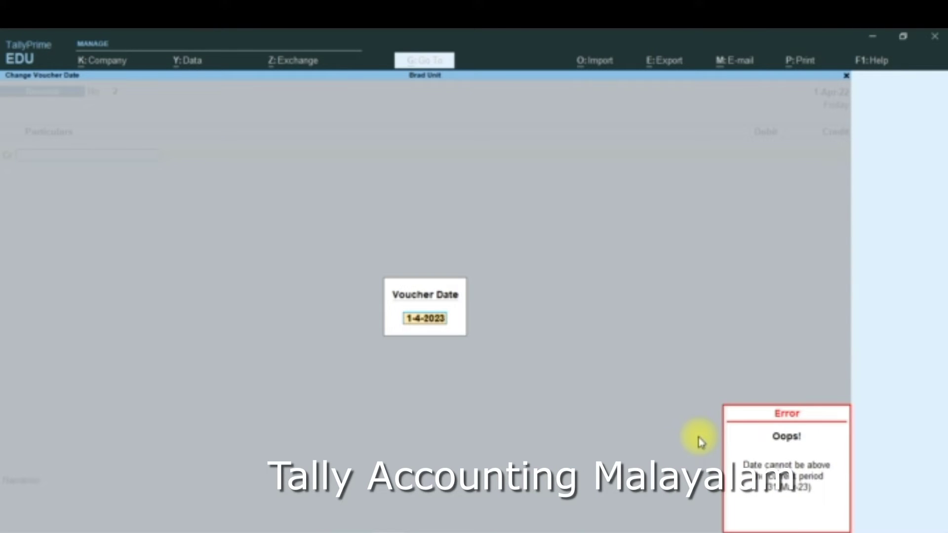
{"action": "key", "text": "Escape"}
{"action": "key", "text": "Escape"}
{"action": "key", "text": "Escape"}
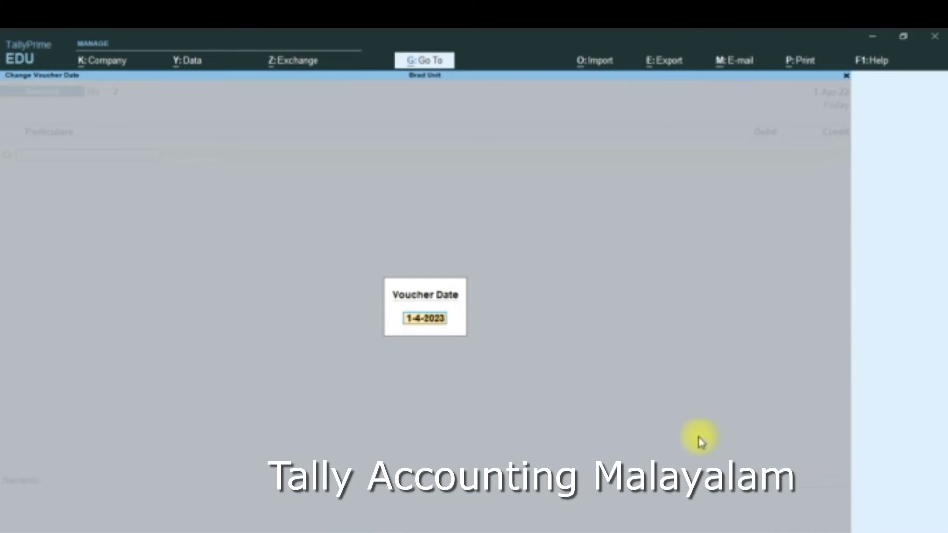
{"action": "key", "text": "Escape"}
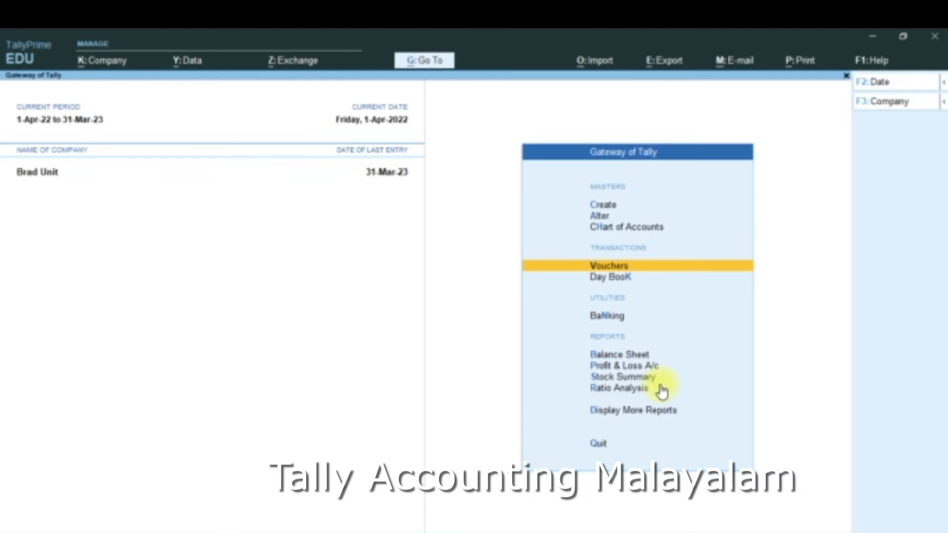
View the balance sheet in detailed form under the current financial year
{"action": "key", "text": "b"}
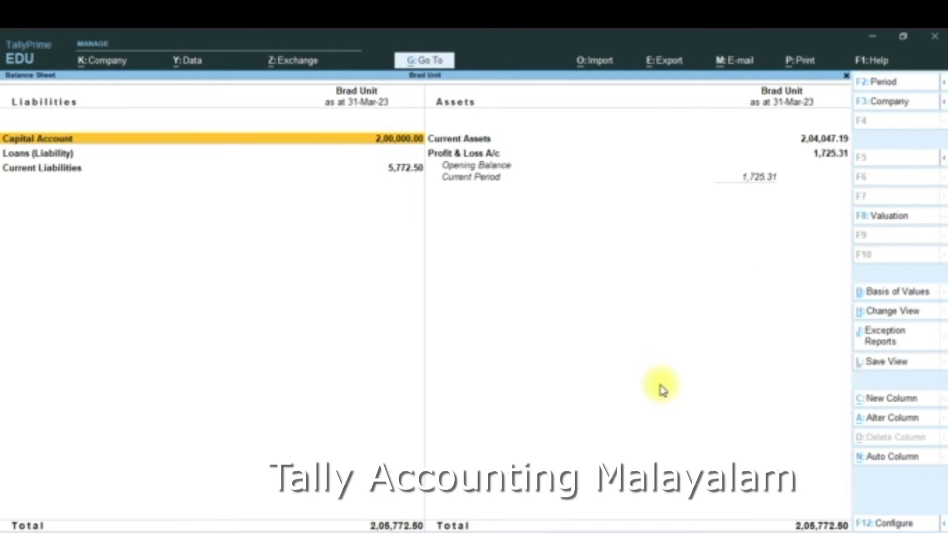
{"action": "key", "text": "alt+F5"}
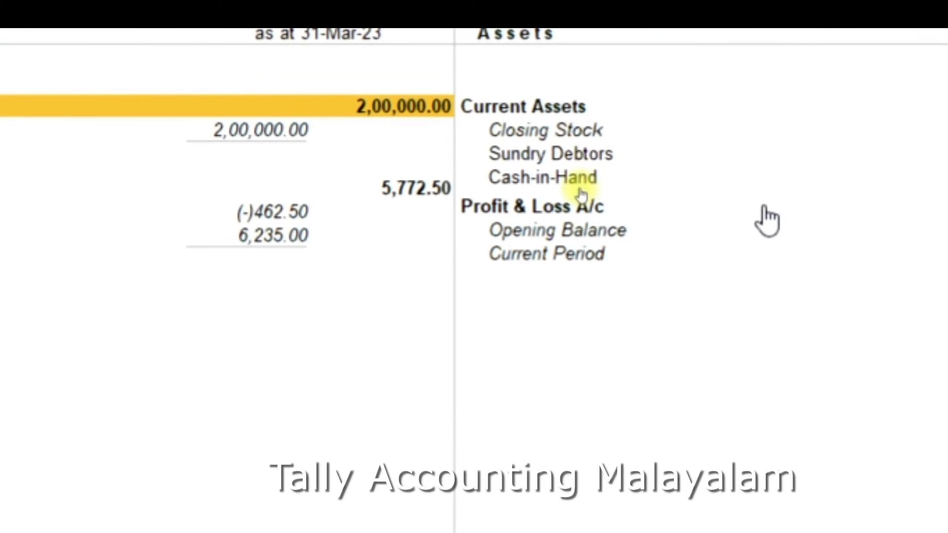
{"action": "key", "text": "Escape"}
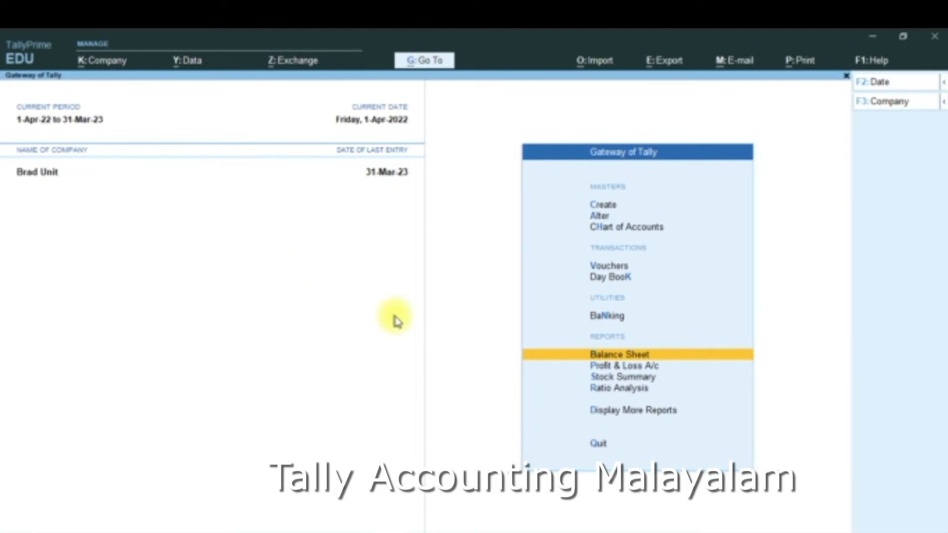
Change the company's current period to run from 1-4-2023 to 31-3-2024
{"action": "key", "text": "alt+F2"}
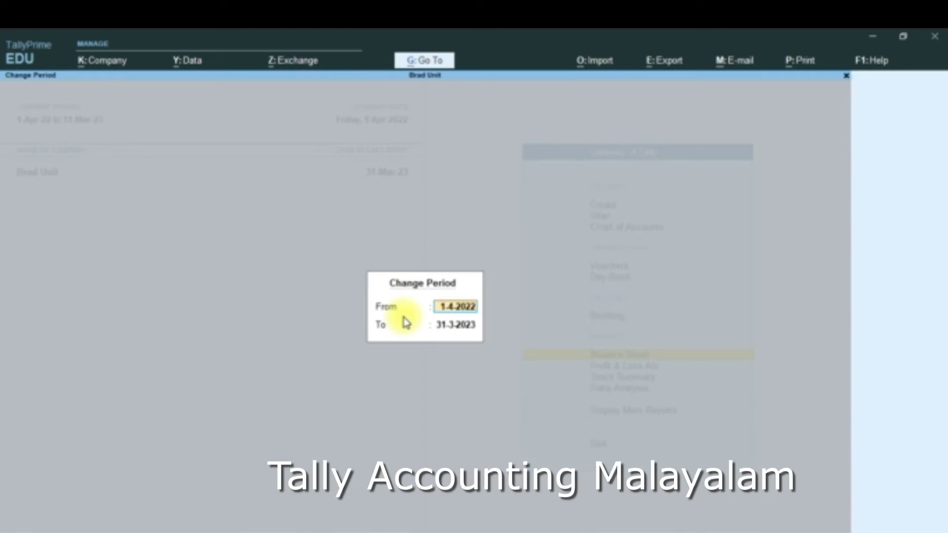
{"action": "type", "text": "1-4-2023"}
{"action": "key", "text": "Return"}
{"action": "type", "text": "31"}
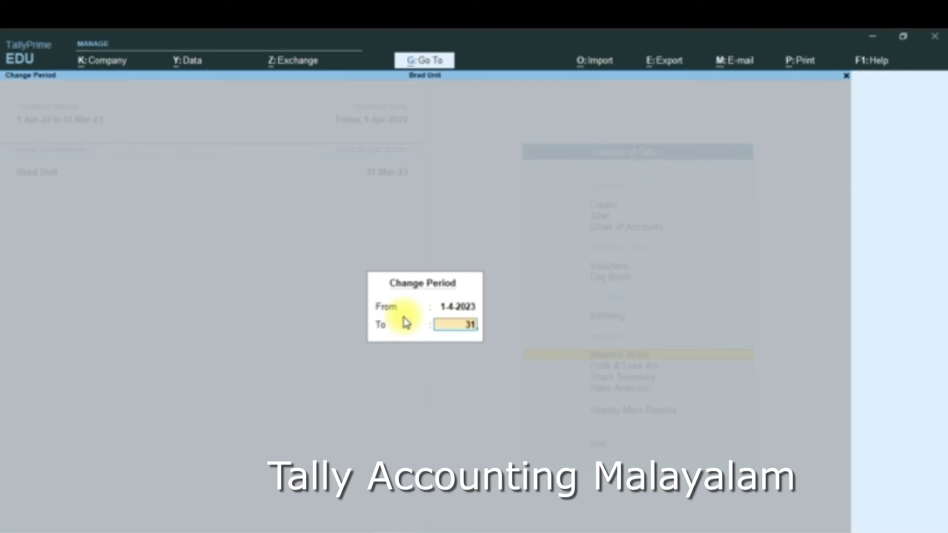
{"action": "type", "text": "-3-2024"}
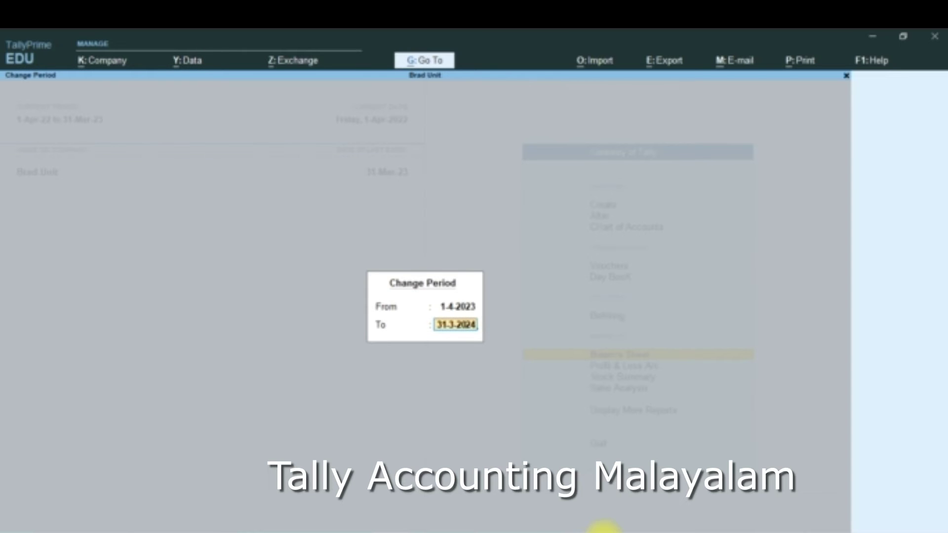
{"action": "key", "text": "Return"}
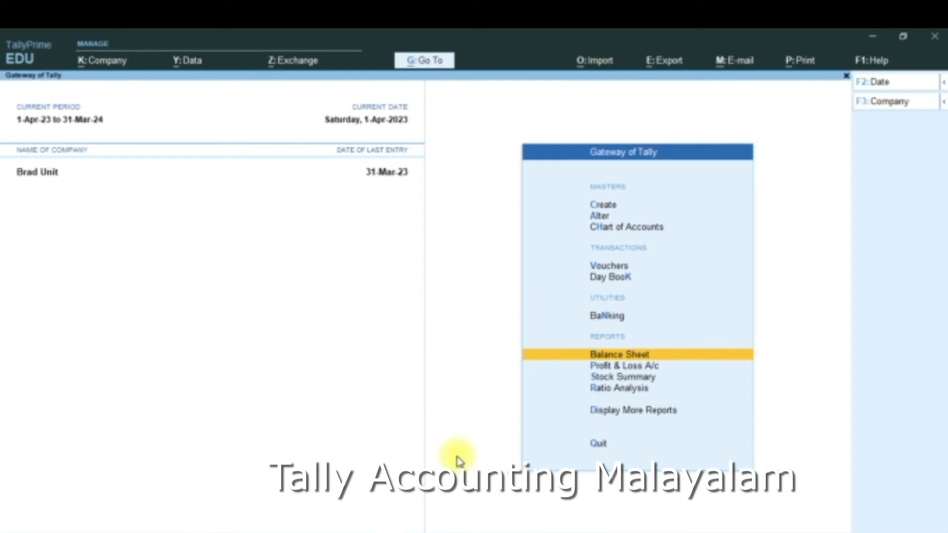
Set a new receipt voucher's date to 1-4-2023 and leave the voucher without recording an entry
{"action": "key", "text": "v"}
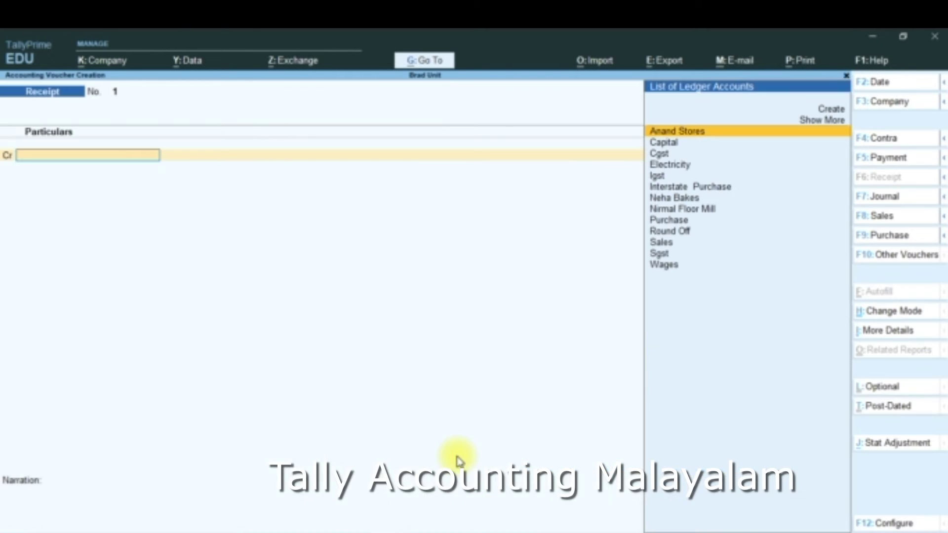
{"action": "key", "text": "F2"}
{"action": "type", "text": "1-4"}
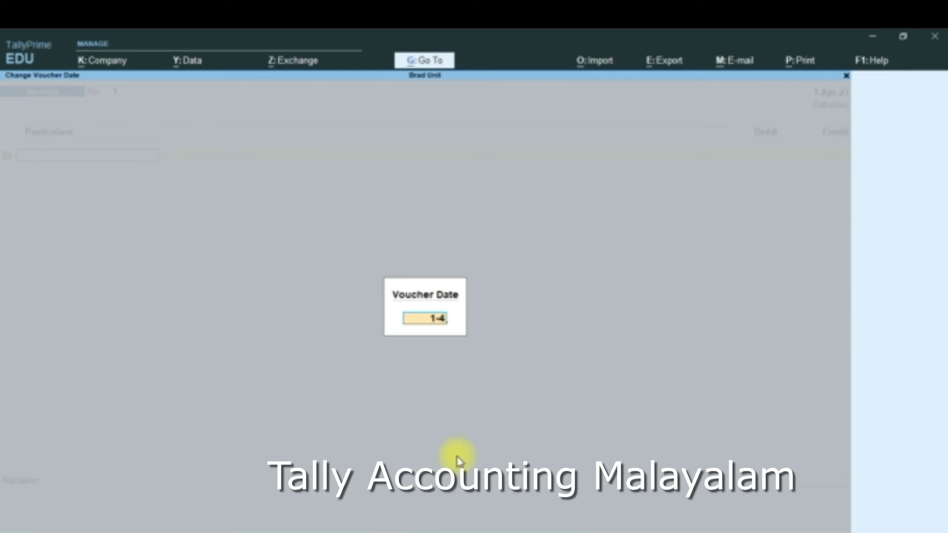
{"action": "type", "text": "-2023"}
{"action": "key", "text": "Return"}
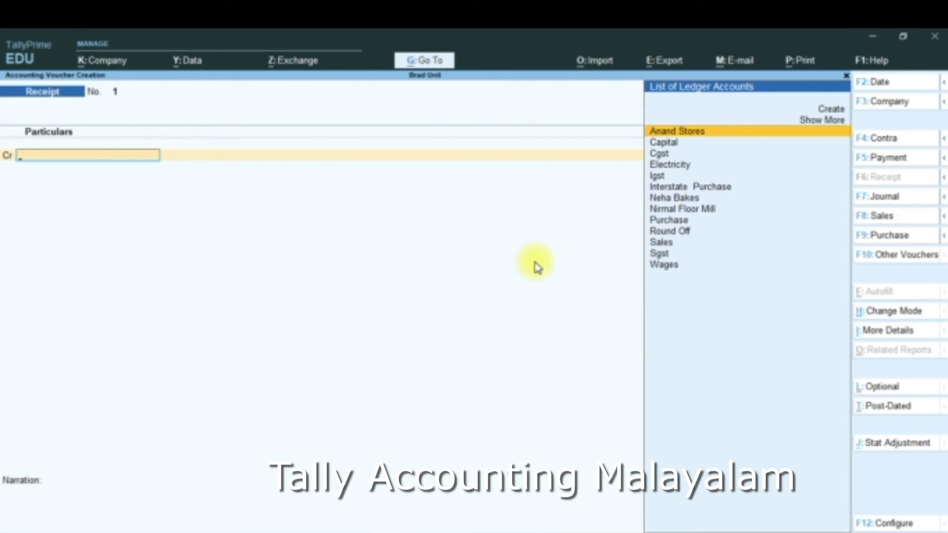
{"action": "key", "text": "Escape"}
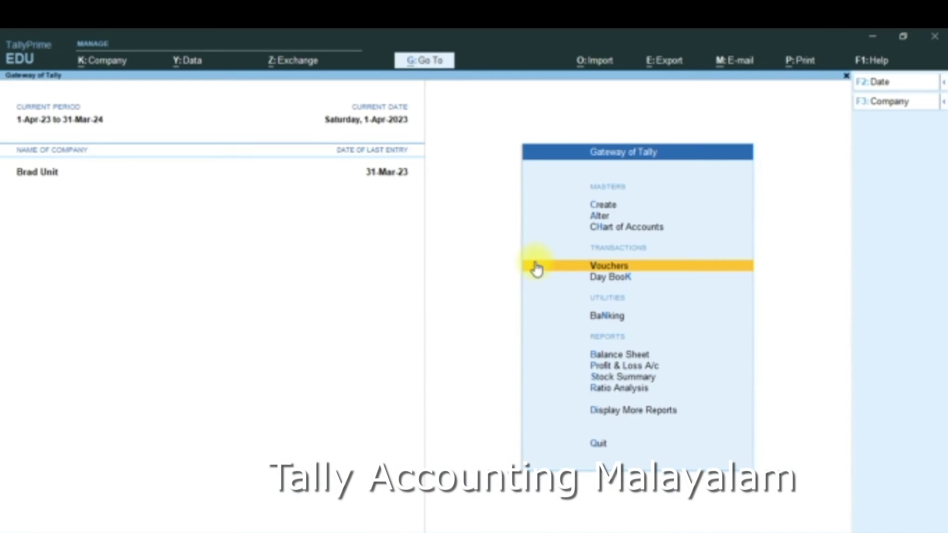
Inspect the new year's detailed balance sheet down to the Capital ledger, and check the Profit & Loss account
{"action": "key", "text": "b"}
{"action": "key", "text": "alt+F5"}
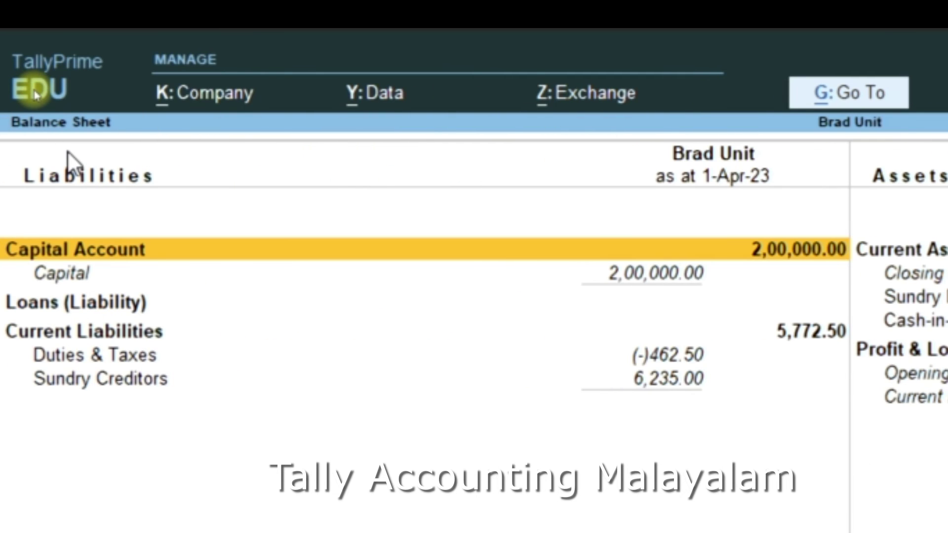
{"action": "key", "text": "Return"}
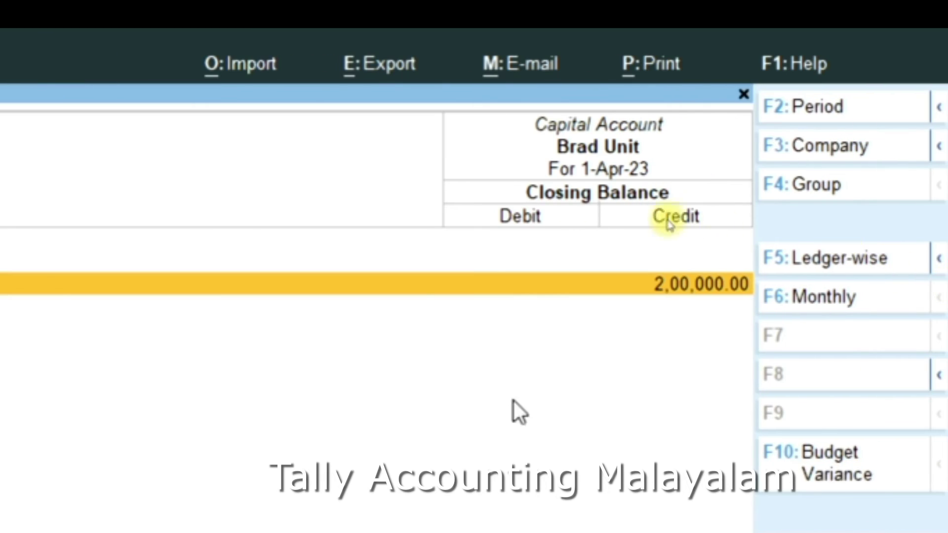
{"action": "key", "text": "Return"}
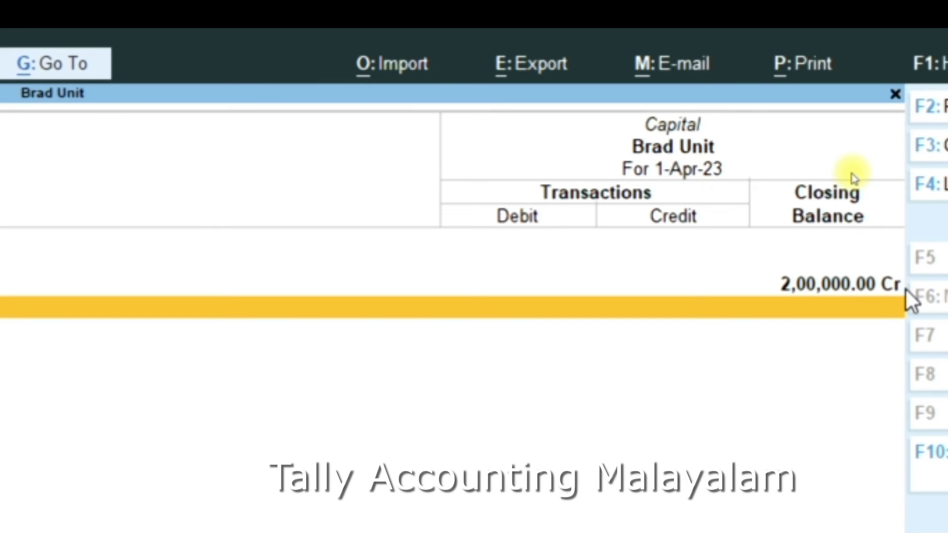
{"action": "key", "text": "Escape"}
{"action": "key", "text": "Escape"}
{"action": "key", "text": "Escape"}
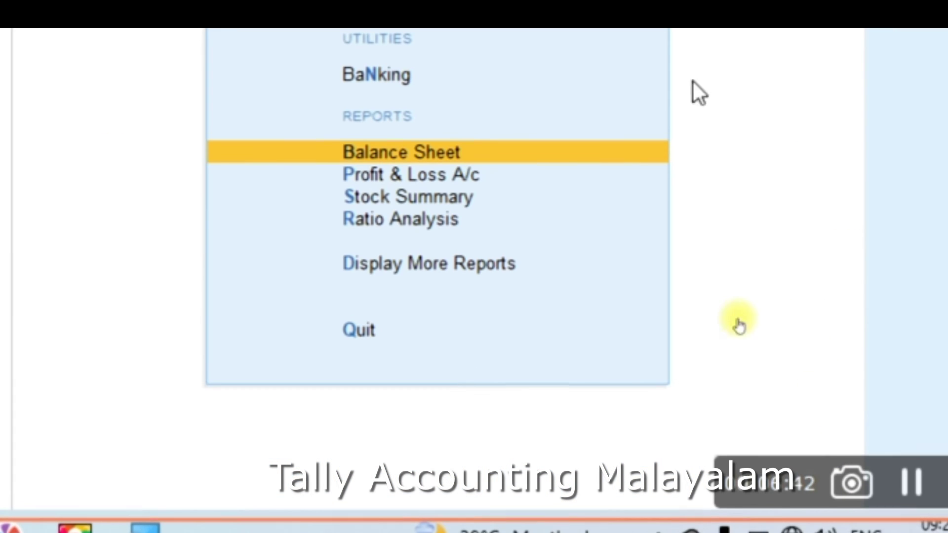
{"action": "left_click", "coordinate": [408, 179]}
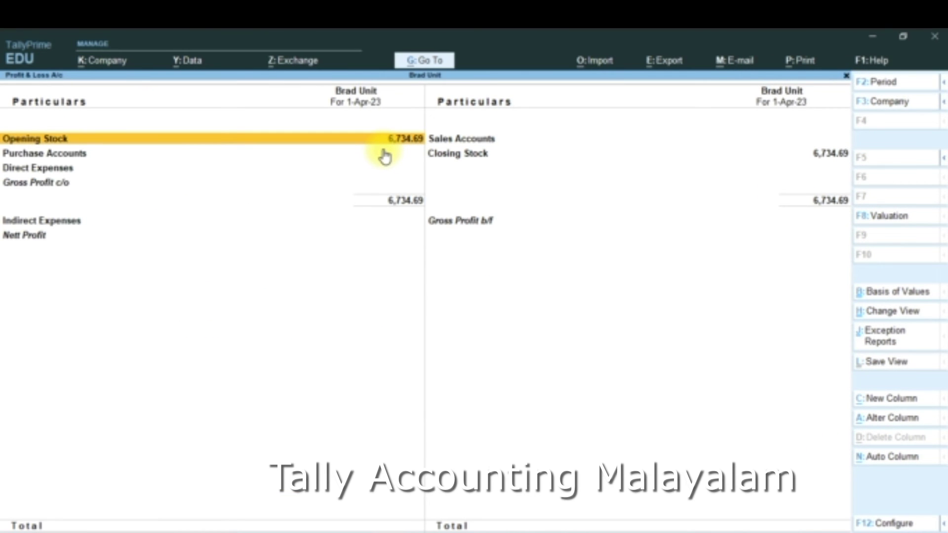
{"action": "key", "text": "Escape"}
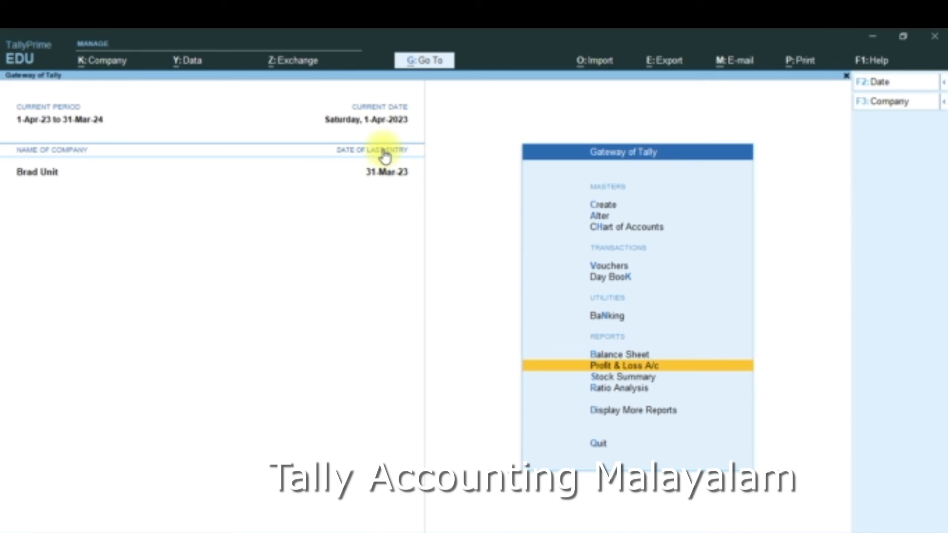
Open the Day Book report for the new financial year
{"action": "key", "text": "d"}
{"action": "key", "text": "Down"}
{"action": "key", "text": "Return"}
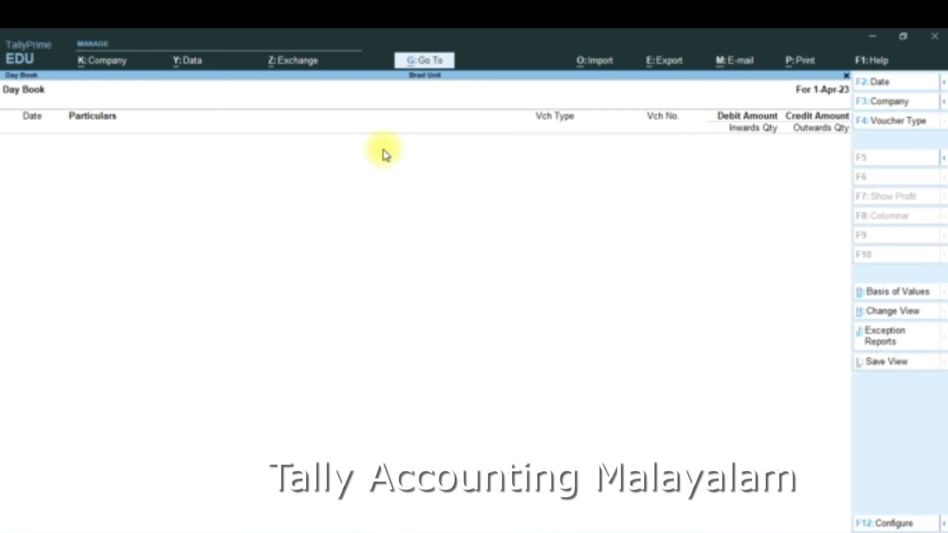
{"action": "key", "text": "F2"}
{"action": "key", "text": "BackSpace"}
{"action": "key", "text": "Escape"}
Set the Day Book's period from 1-4-2022 to 31-3-2023 to list the previous year's vouchers
{"action": "key", "text": "alt"}
{"action": "key", "text": "alt+F2"}
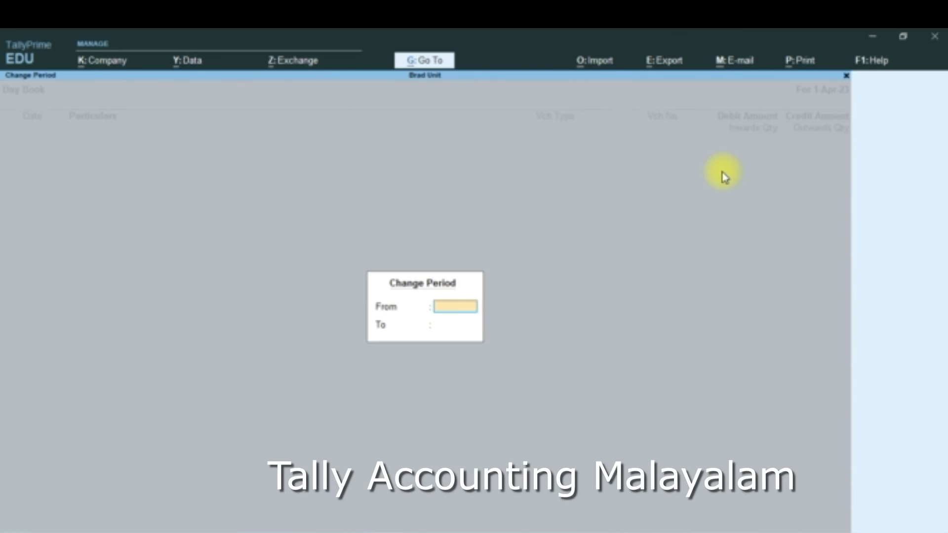
{"action": "type", "text": "1-4-2022"}
{"action": "key", "text": "Return"}
{"action": "type", "text": "31-3-"}
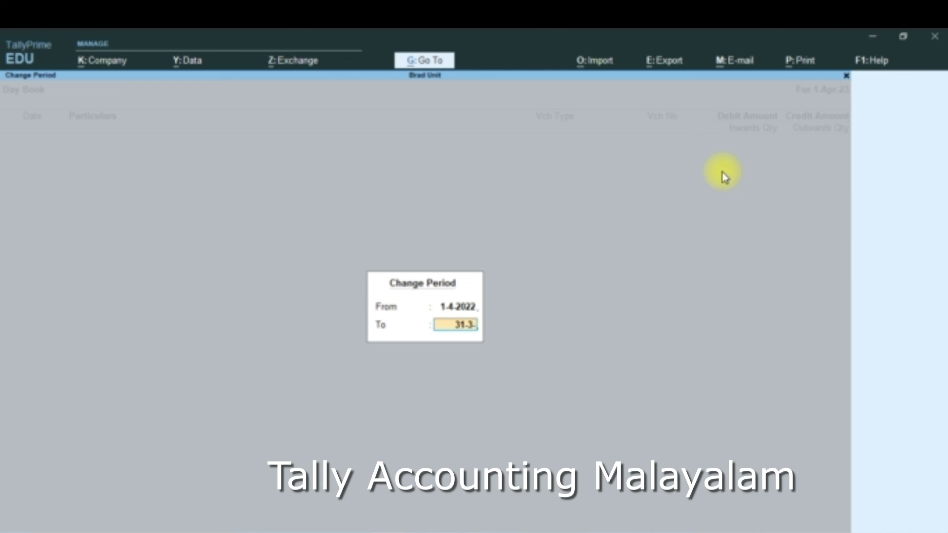
{"action": "type", "text": "2023"}
{"action": "key", "text": "Return"}
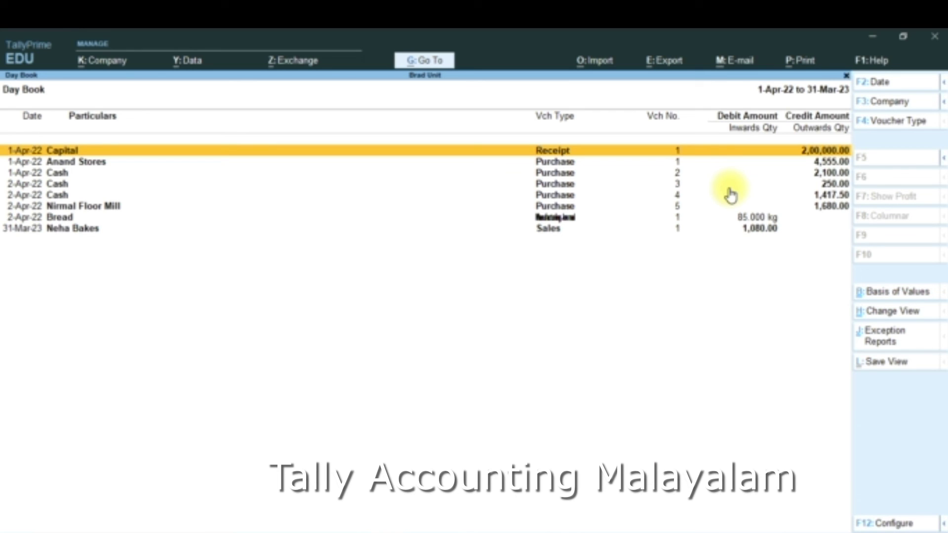
Try to change the Capital receipt voucher of 1-Apr-22 to 2,50,000, and return to the Day Book
{"action": "key", "text": "Return"}
{"action": "key", "text": "Return"}
{"action": "key", "text": "Return"}
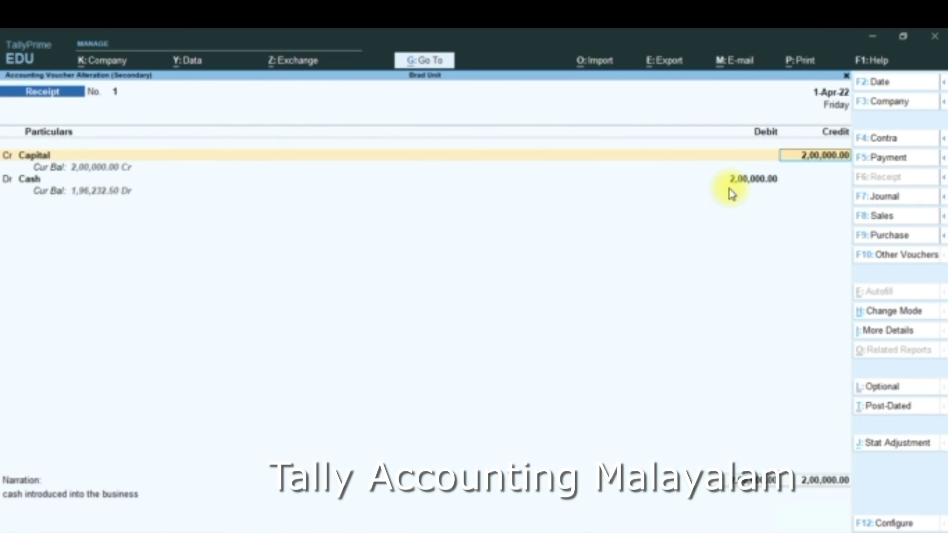
{"action": "type", "text": "250000"}
{"action": "key", "text": "Return"}
{"action": "key", "text": "Return"}
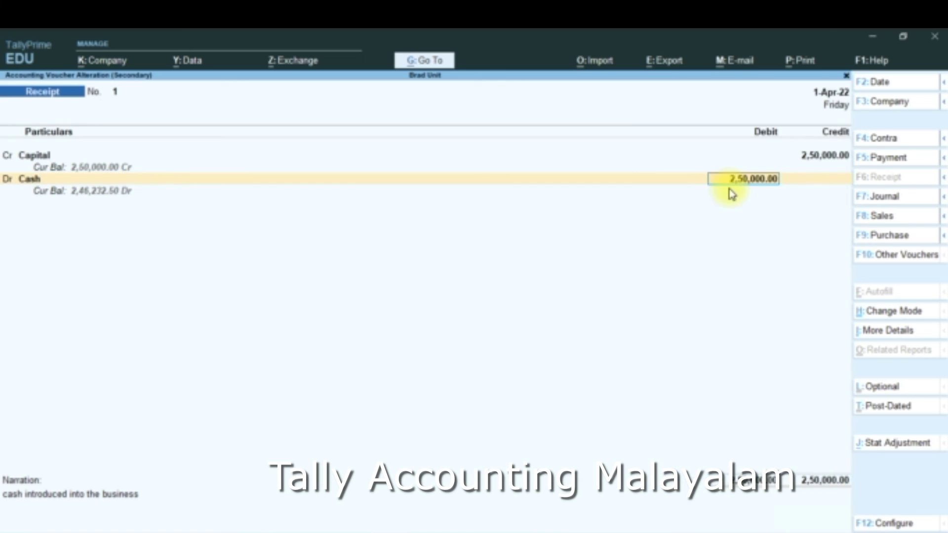
{"action": "key", "text": "Return"}
{"action": "key", "text": "Return"}
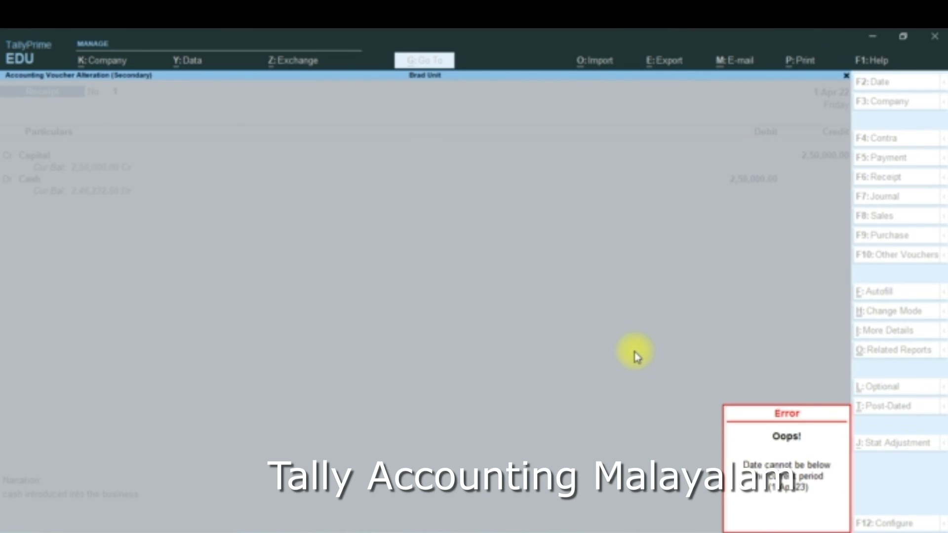
{"action": "key", "text": "Escape"}
{"action": "key", "text": "Escape"}
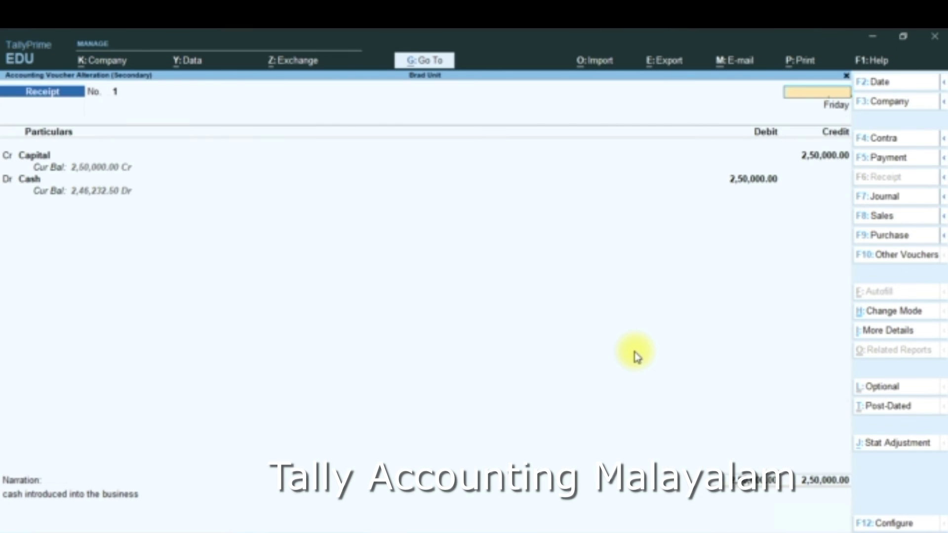
{"action": "key", "text": "Escape"}
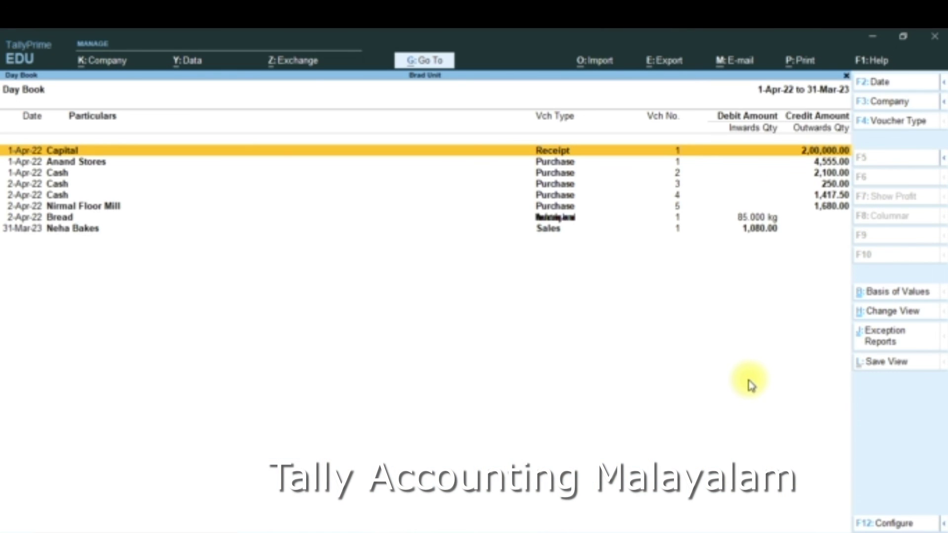